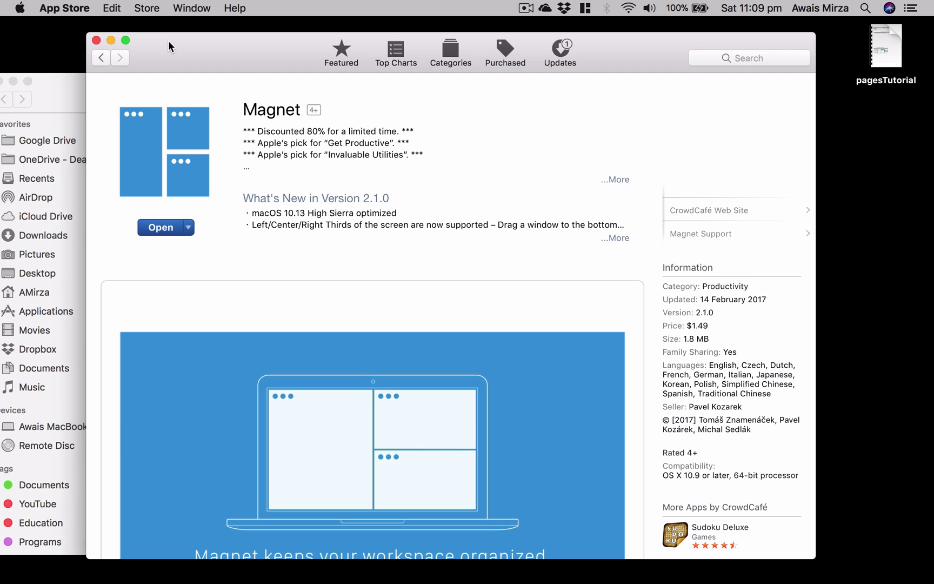
Nudge the App Store and TypeScript windows, then open a second Finder window on Recents
drag(168, 41, 252, 40)
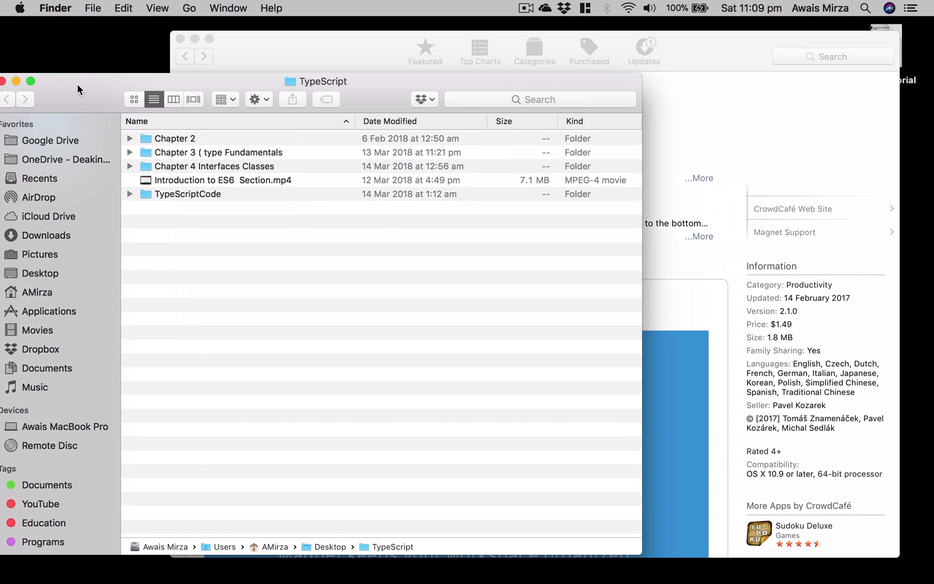
drag(72, 84, 90, 76)
key(super+shift+n)
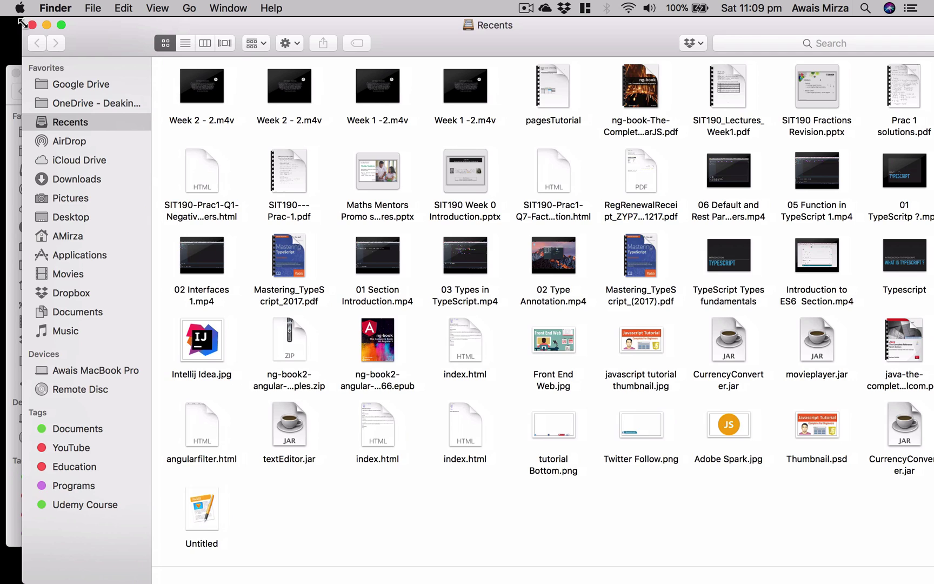
Shrink the Recents window, move it to the top and stretch it taller
mouse_move(11, 18)
mouse_down()
mouse_move(279, 219)
mouse_move(356, 233)
mouse_up()
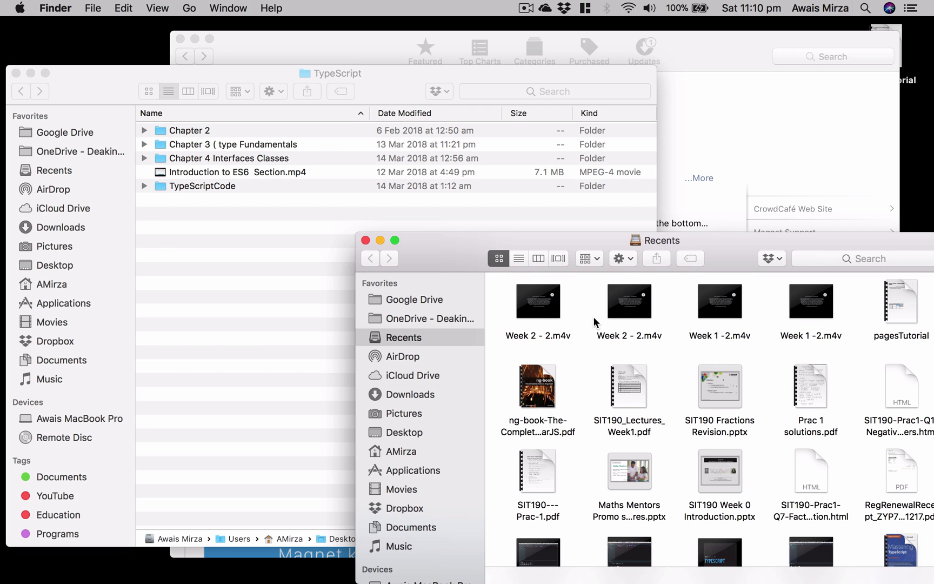
mouse_move(449, 252)
mouse_down()
mouse_move(433, 45)
mouse_move(417, 38)
mouse_move(427, 35)
mouse_up()
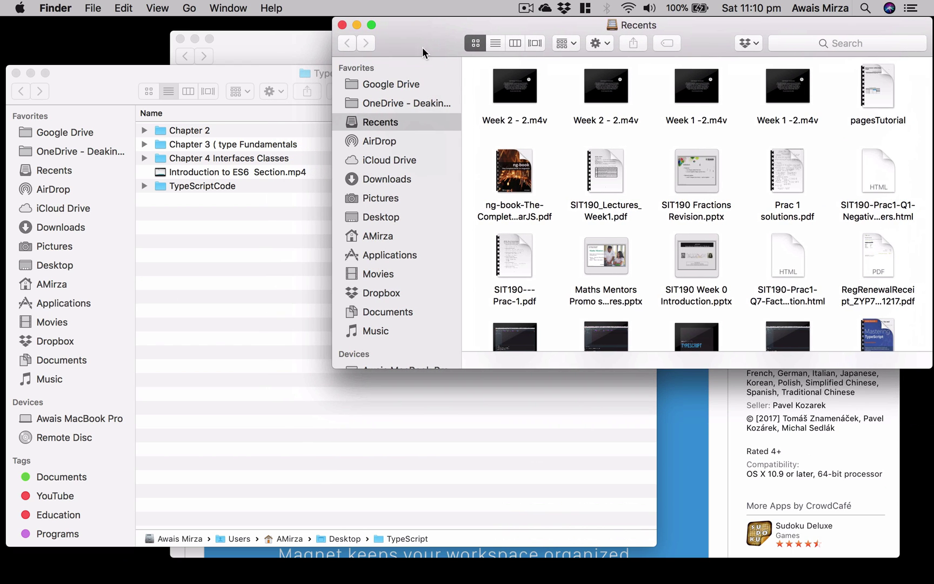
drag(333, 367, 336, 559)
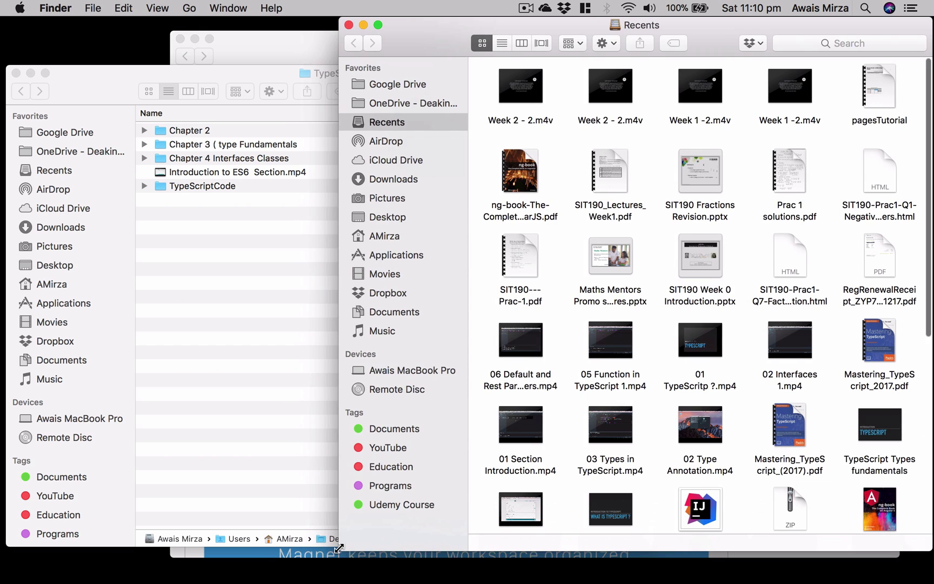
Move the TypeScript window to the top and make it narrower and taller
click(181, 172)
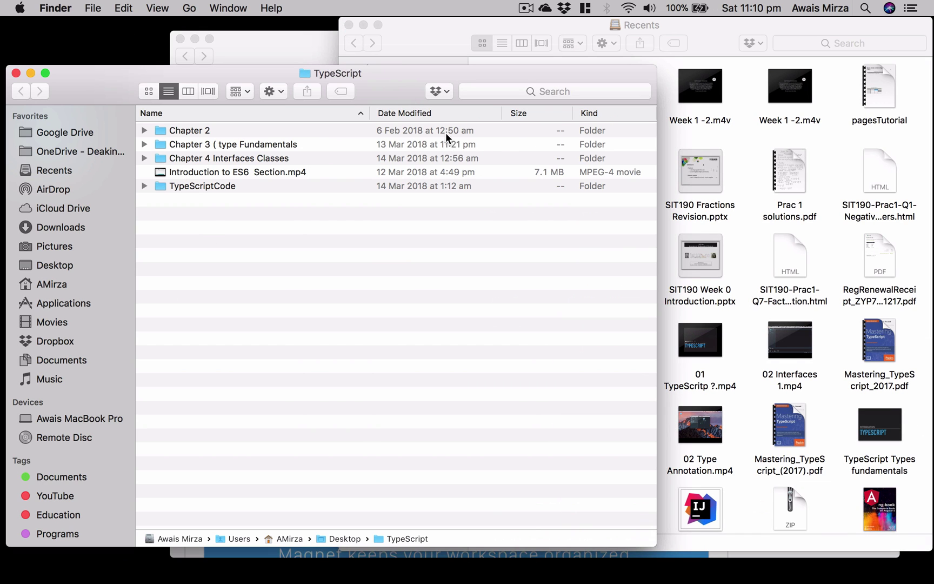
drag(397, 87, 397, 39)
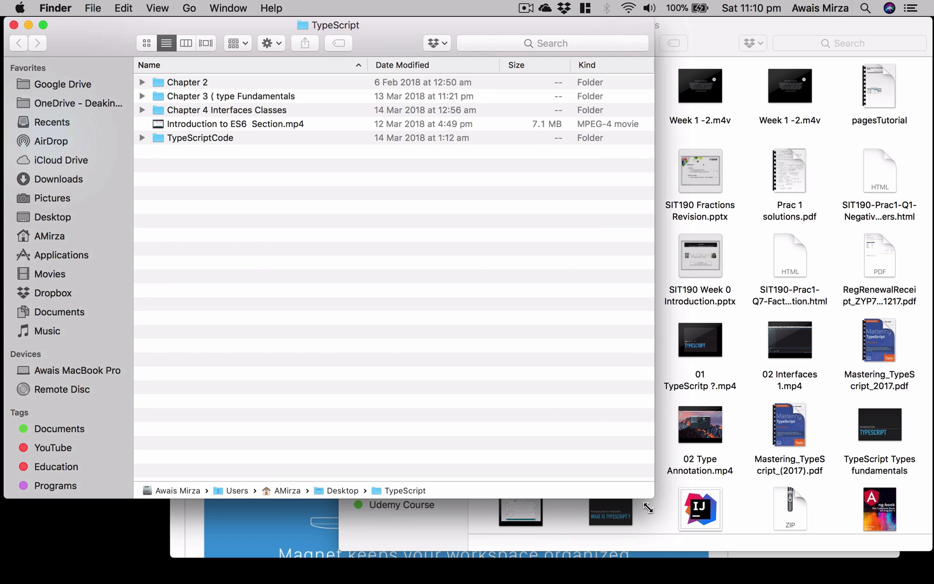
drag(654, 499, 552, 562)
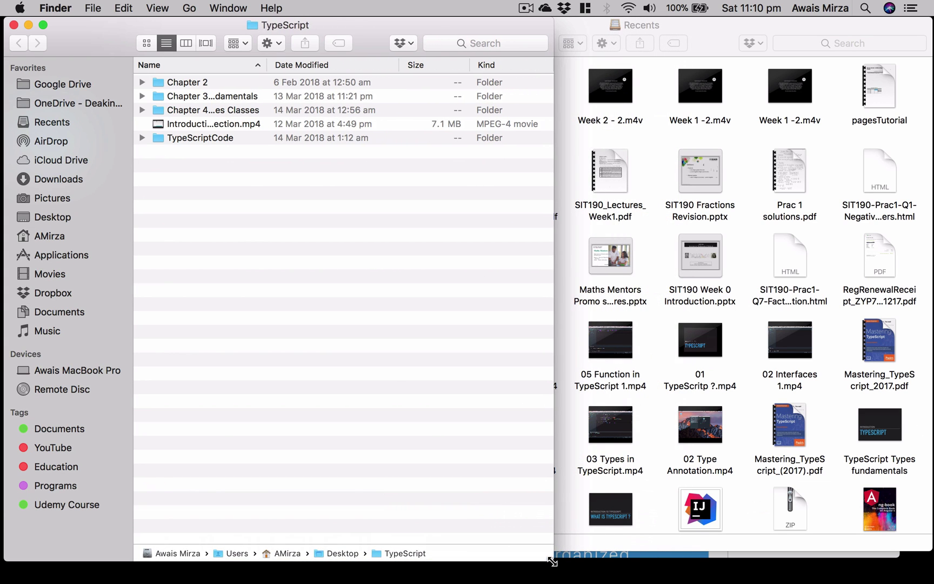
Reposition the TypeScript and Recents windows by dragging, ending with TypeScript in front
click(566, 347)
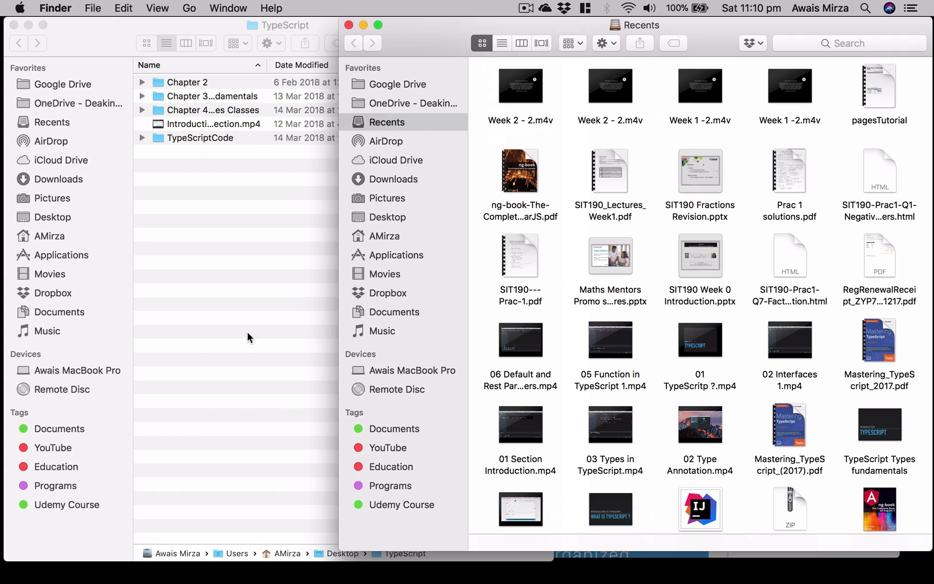
click(247, 330)
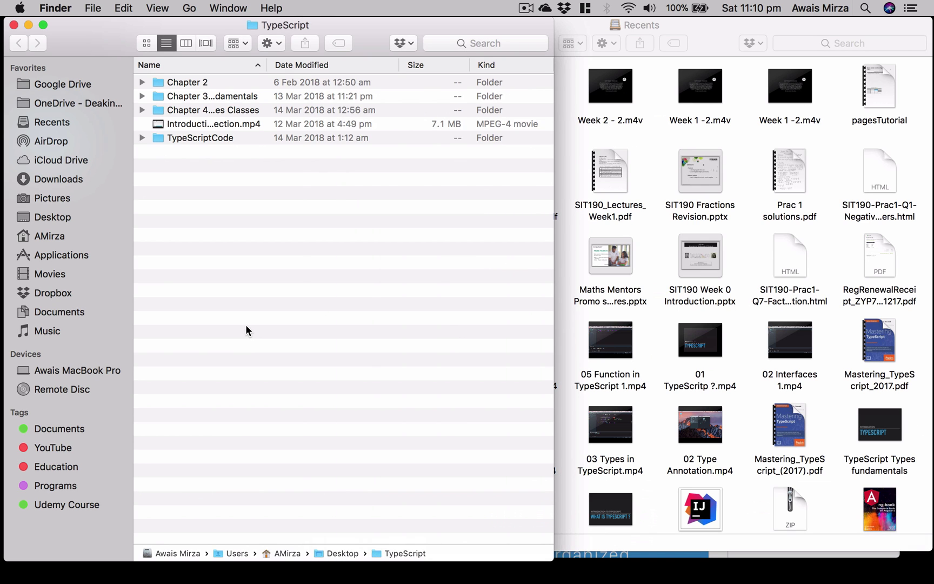
drag(351, 27, 635, 89)
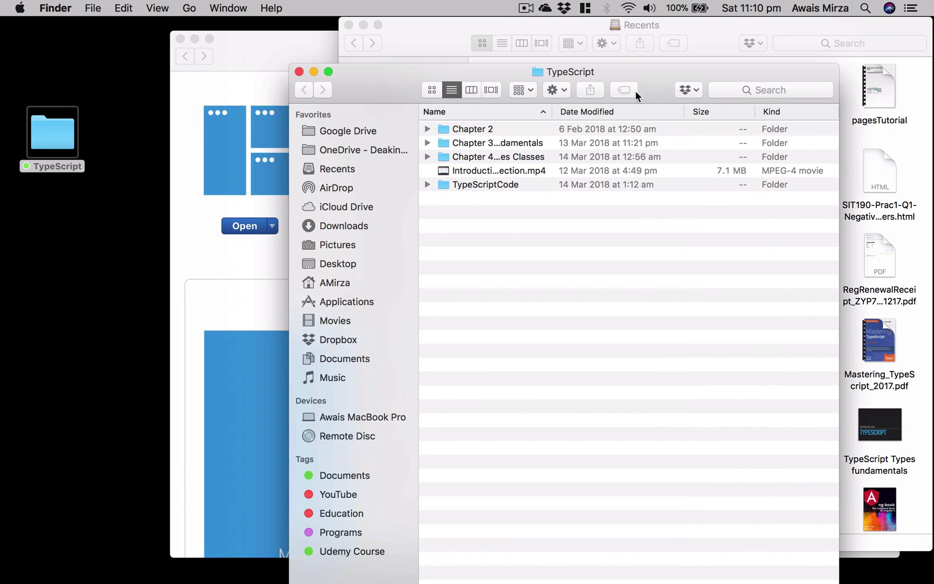
click(722, 35)
drag(721, 35, 538, 40)
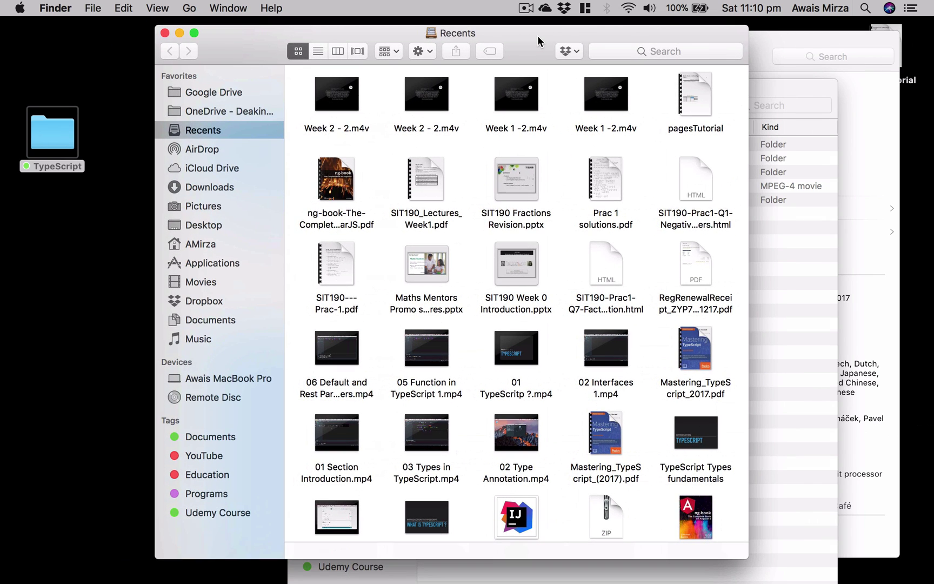
click(853, 111)
click(163, 419)
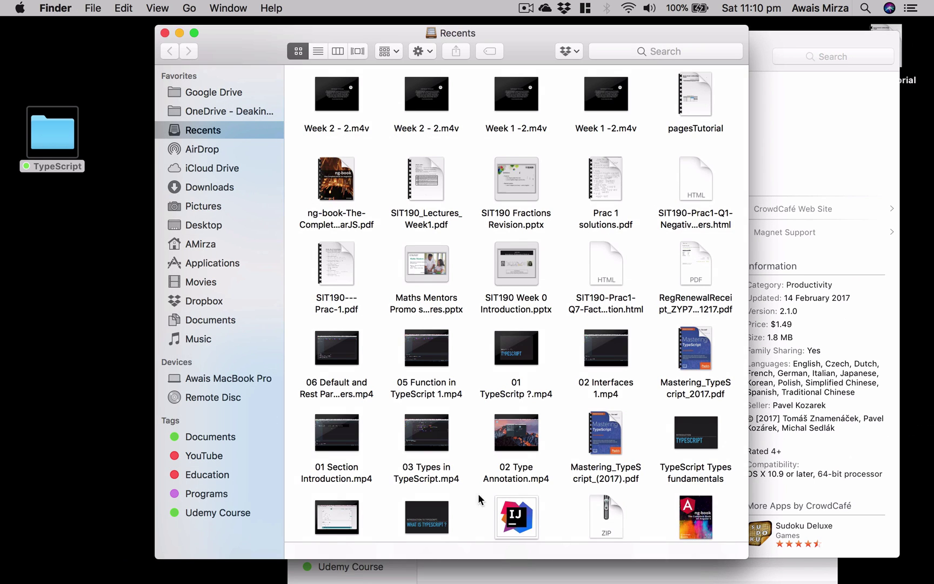
click(449, 574)
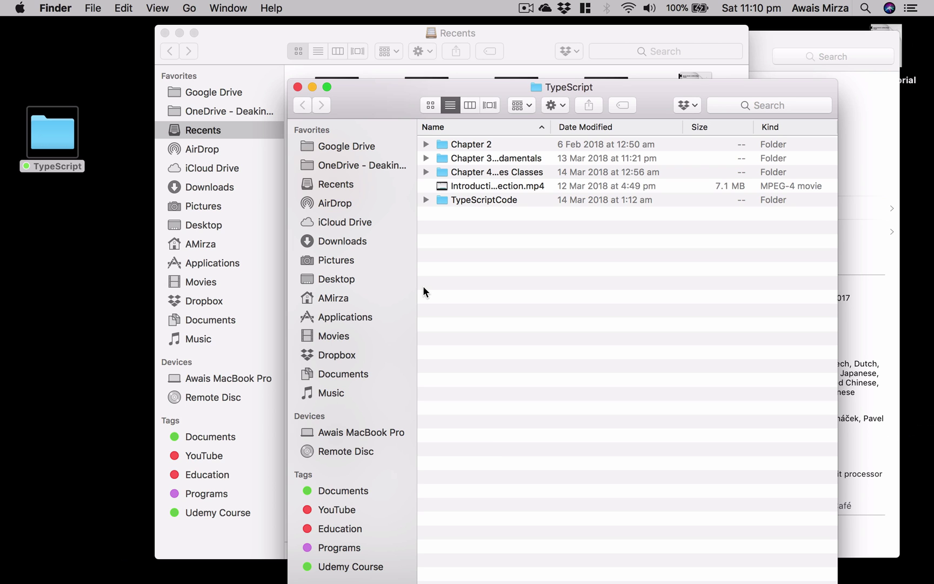
Snap TypeScript to the left half and Recents to the right half with Ctrl+Opt+Left/Right
key(ctrl+alt+Left)
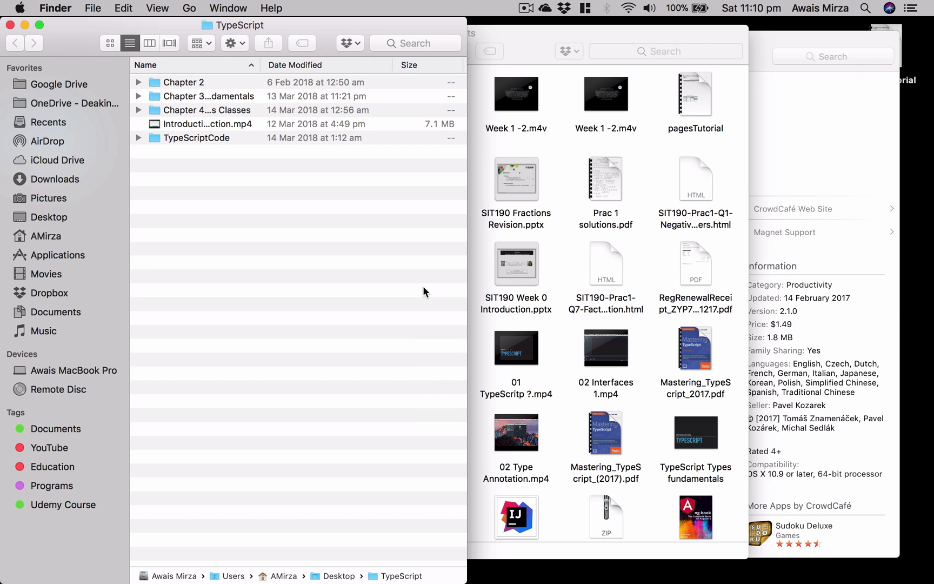
click(579, 242)
key(ctrl+alt+Right)
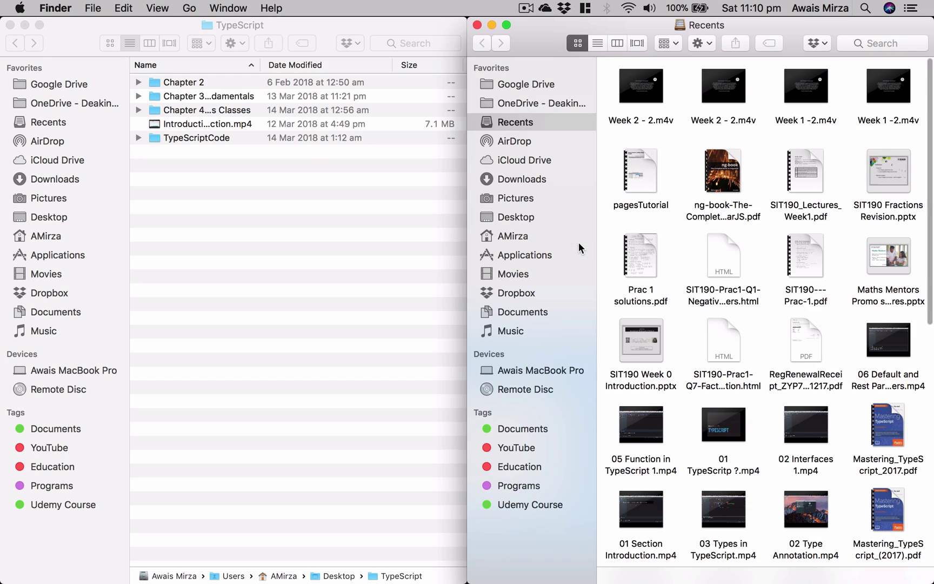
click(433, 248)
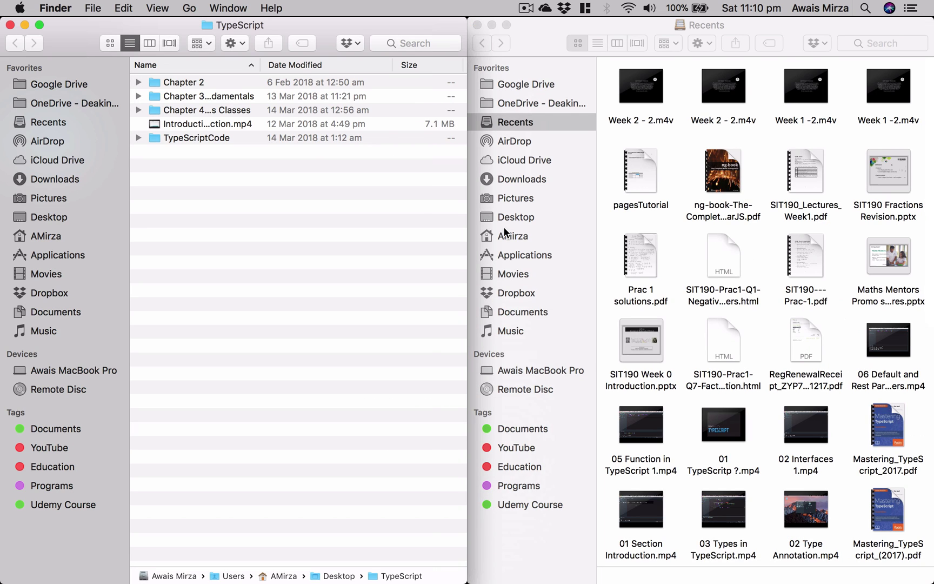
click(636, 219)
click(430, 218)
Resize TypeScript to left two-thirds, then centre two-thirds, then full screen
key(ctrl+alt+e)
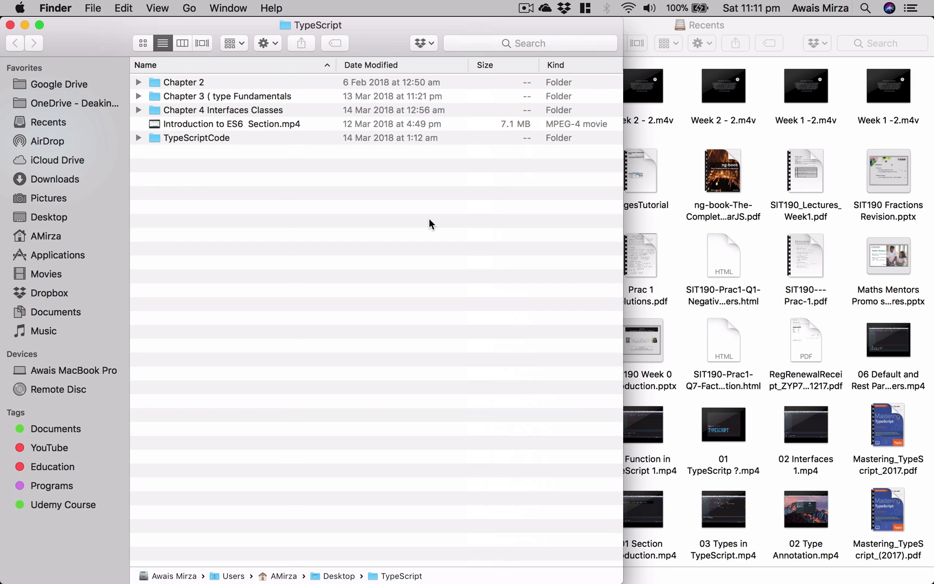
key(ctrl+alt+c)
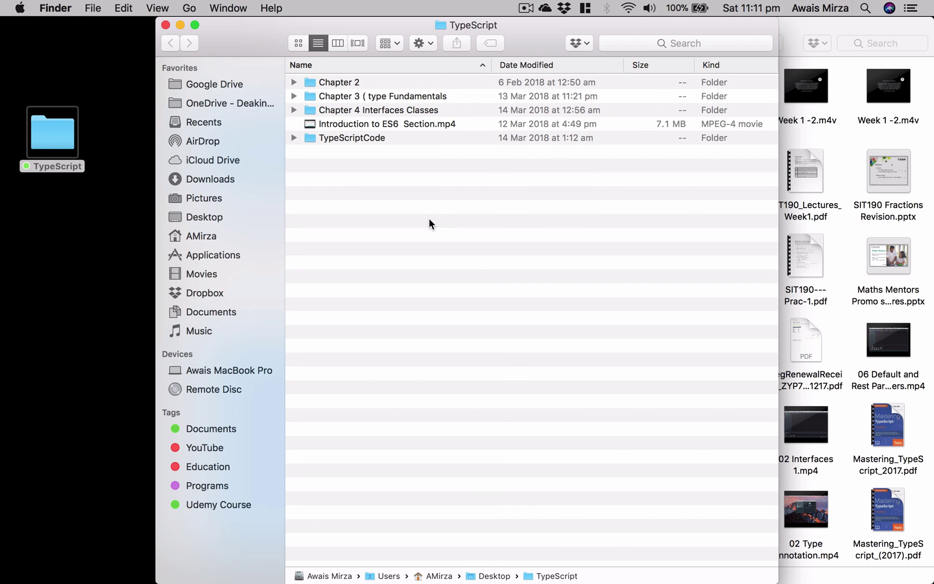
key(ctrl+alt+Return)
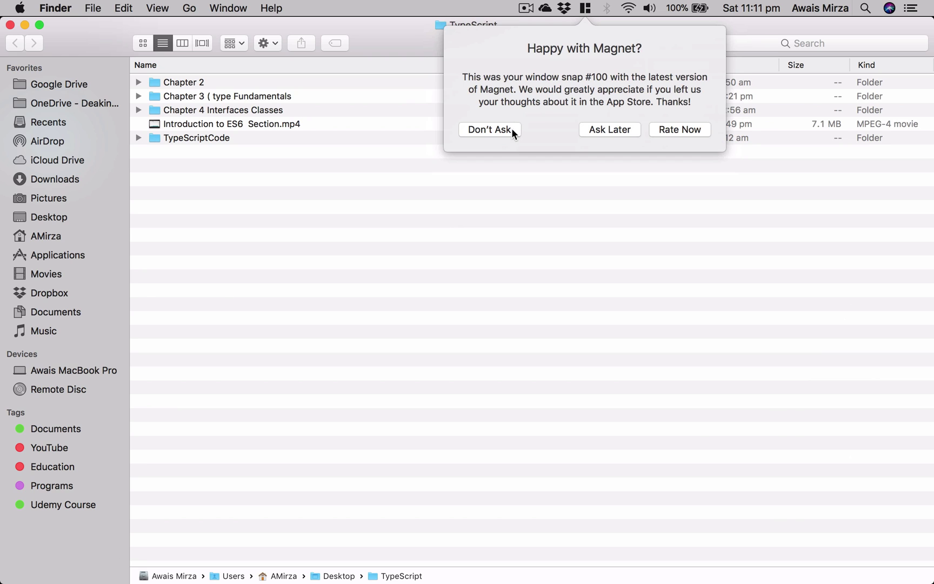
Dismiss the rating prompt and snap TypeScript to left third, centre third, right two-thirds
click(511, 129)
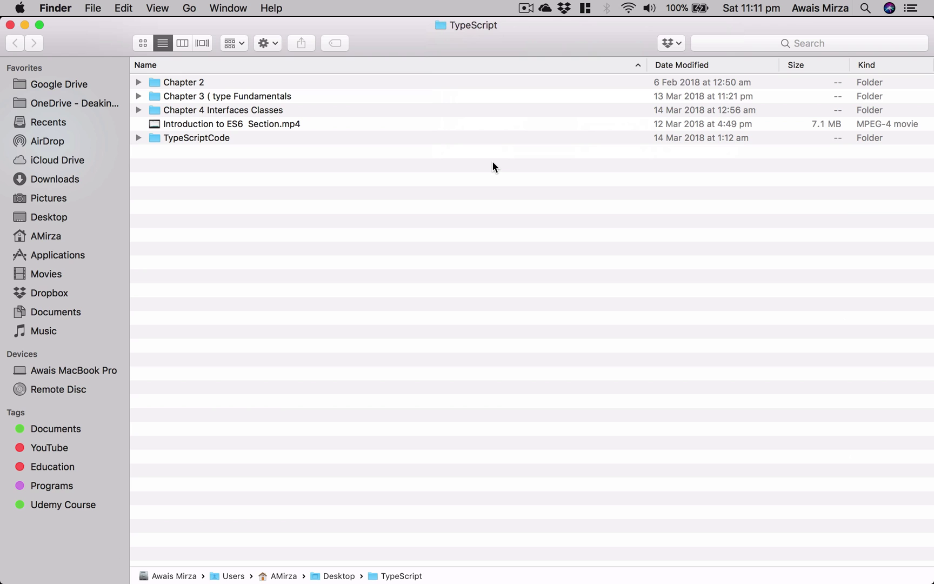
key(ctrl+alt+d)
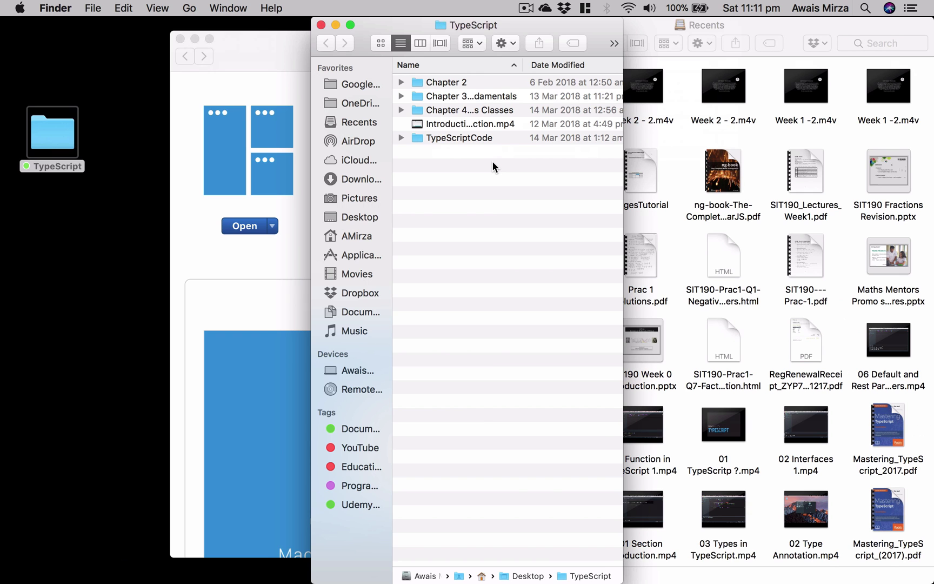
key(Up)
key(ctrl+alt+f)
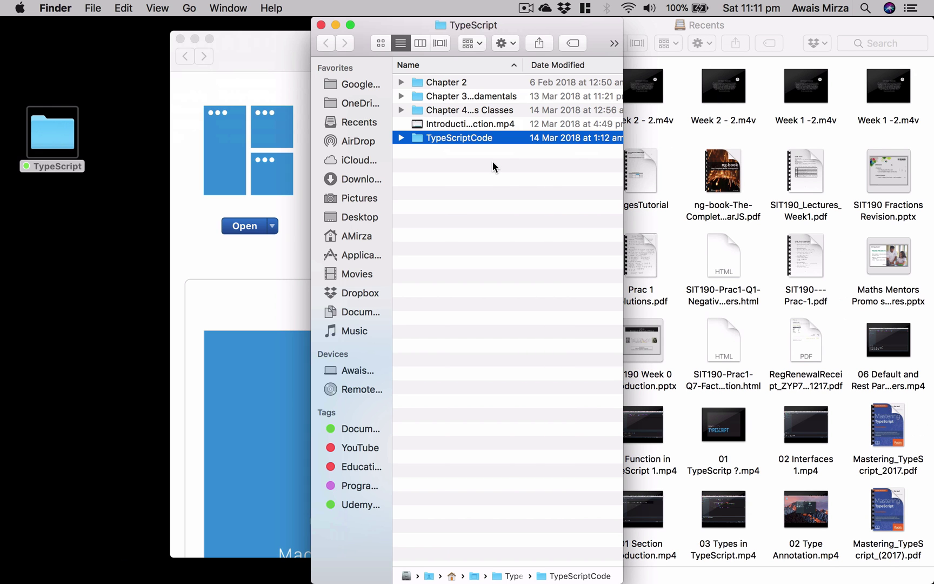
key(ctrl+alt+t)
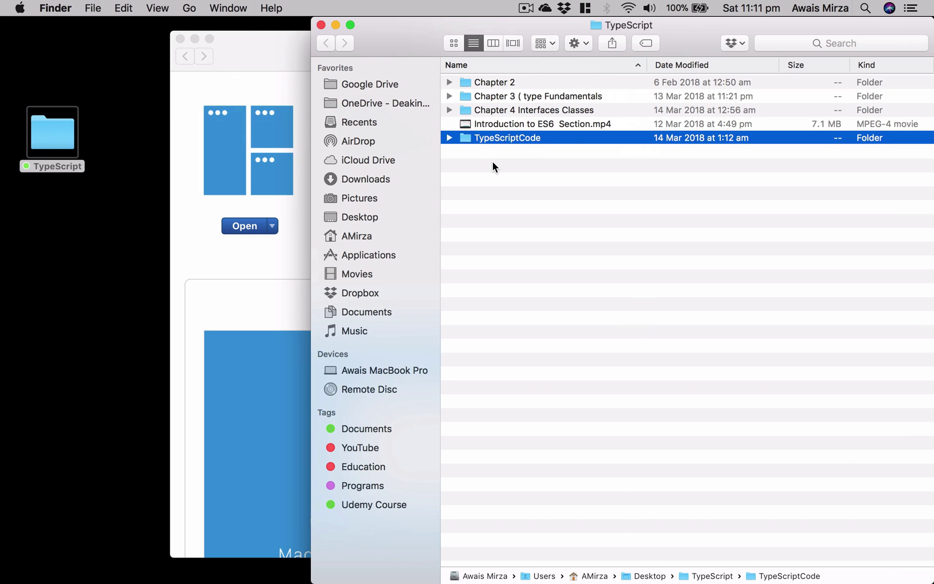
Cycle TypeScript through the four corner quarters with Ctrl+Opt+U/I/J/K, ending top-left
key(ctrl+alt+j)
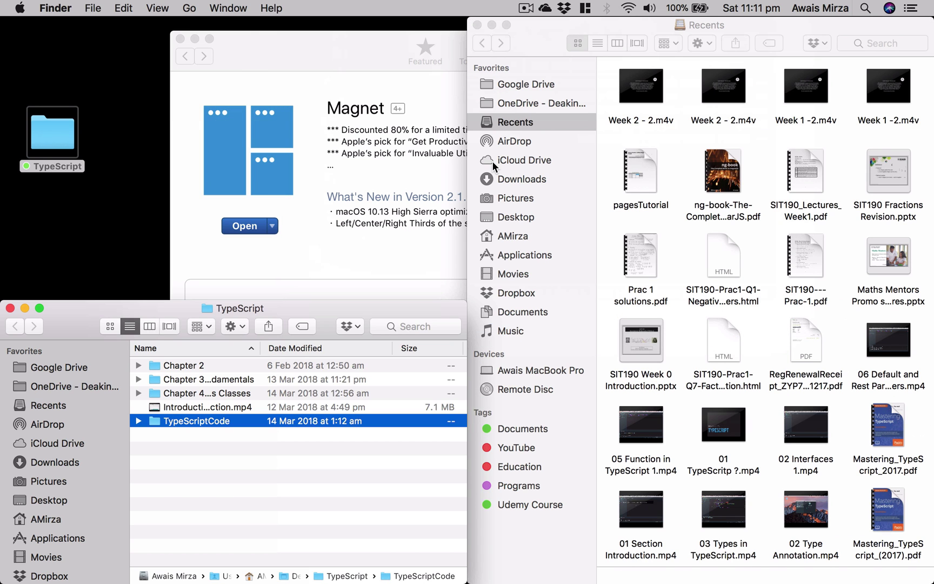
key(ctrl+alt+k)
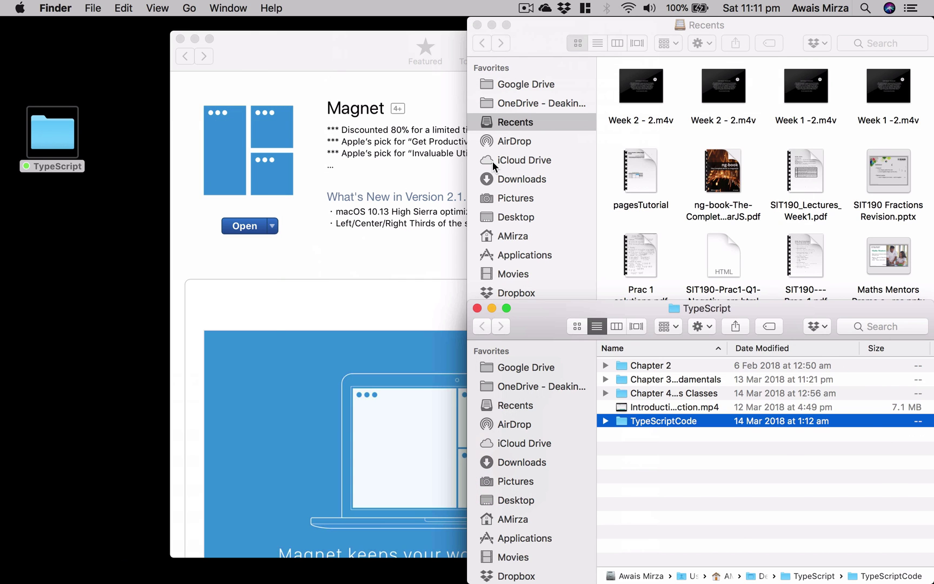
key(ctrl+alt+i)
key(ctrl+alt+u)
key(ctrl+alt+k)
key(ctrl+alt+j)
key(ctrl+alt+i)
key(ctrl+alt+j)
key(ctrl+alt+i)
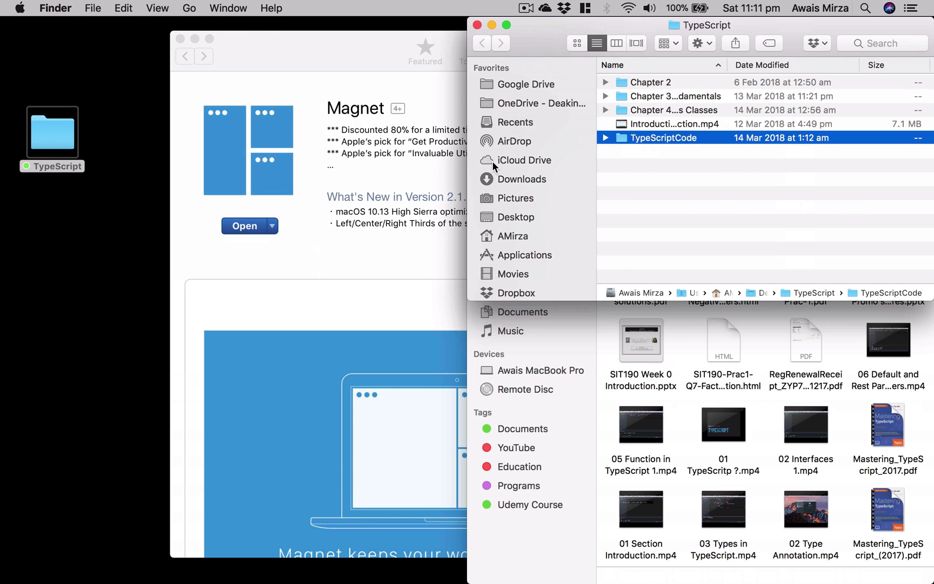
key(ctrl+alt+u)
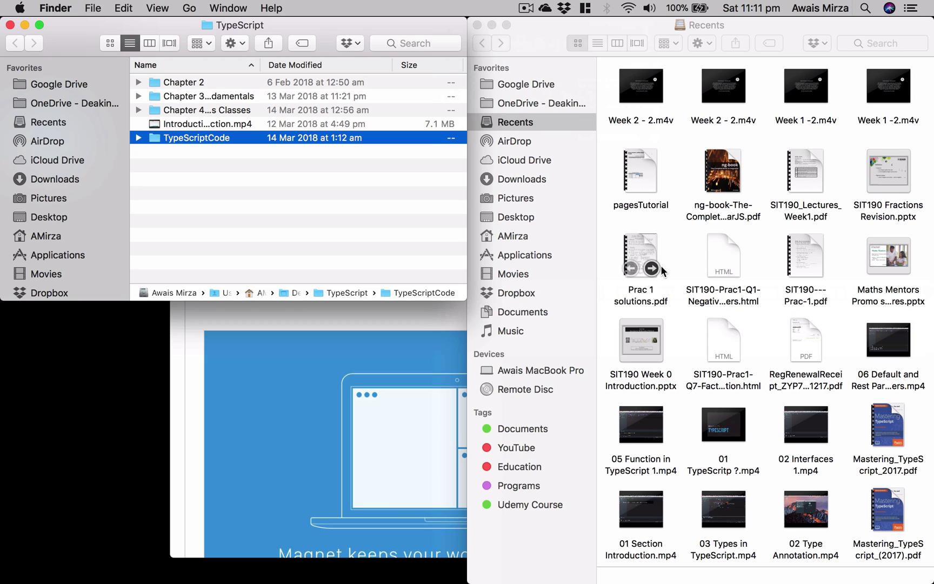
Search Launchpad for 'mag', launch Magnet, and bring its App Store page forward
key(F4)
click(587, 15)
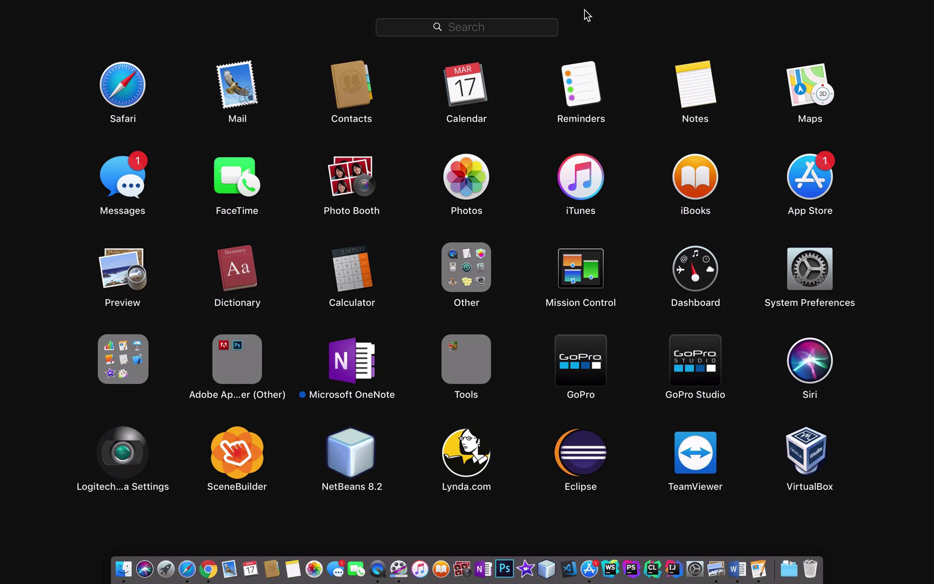
text(mag)
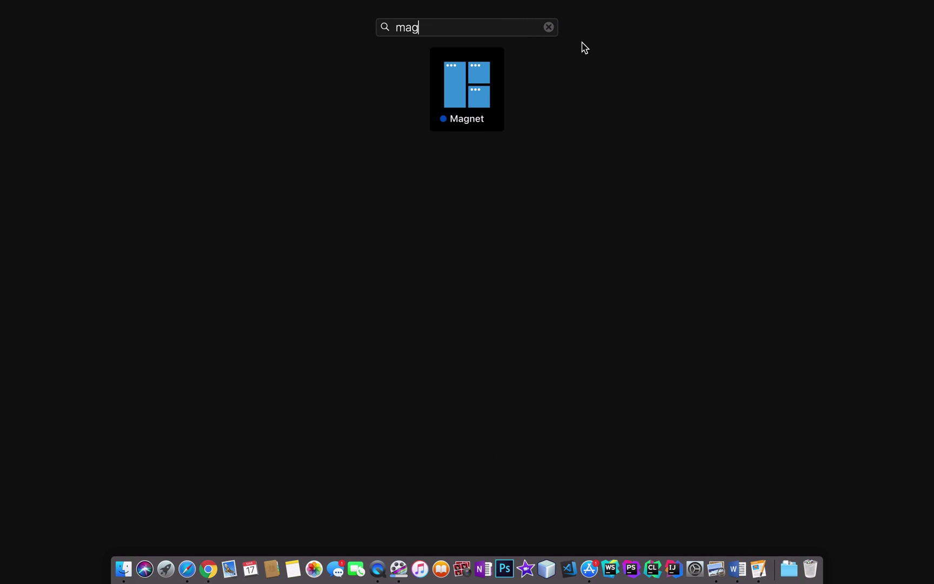
click(489, 85)
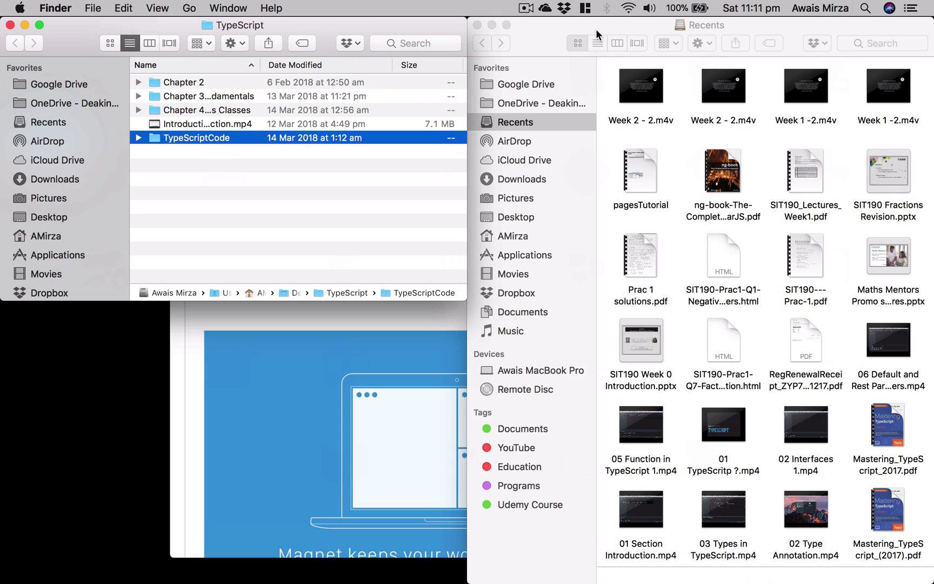
click(348, 319)
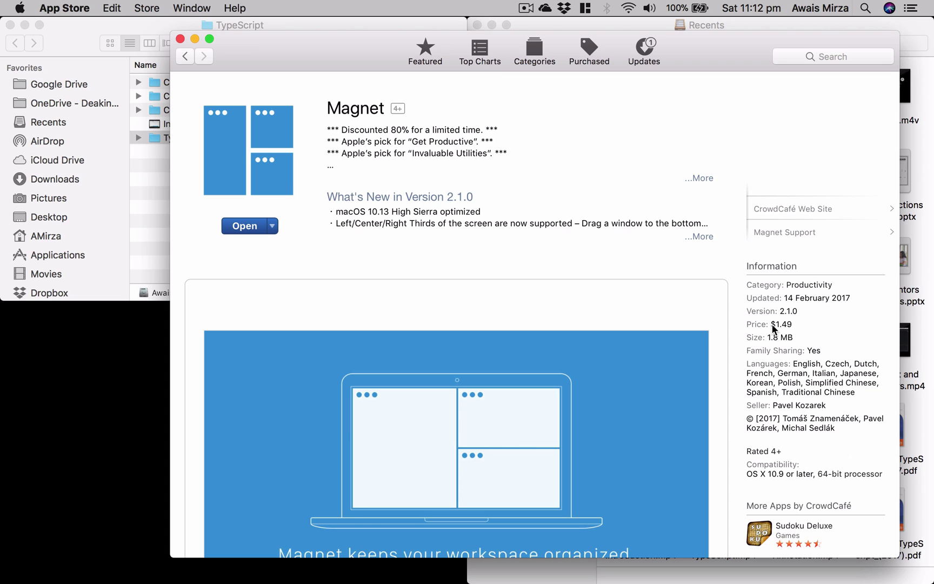
Deselect TypeScriptCode in the TypeScript Finder window, then bring the App Store back in front
click(165, 238)
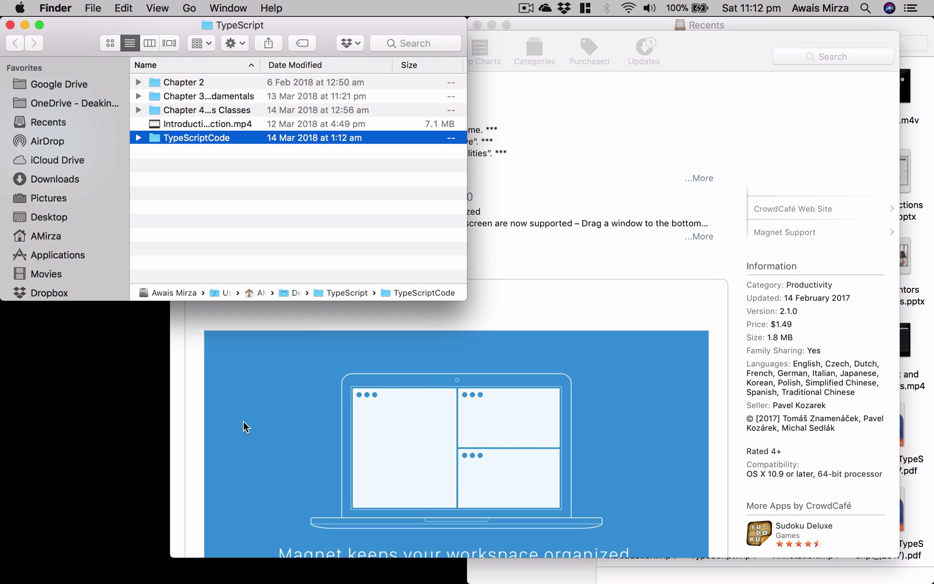
click(344, 242)
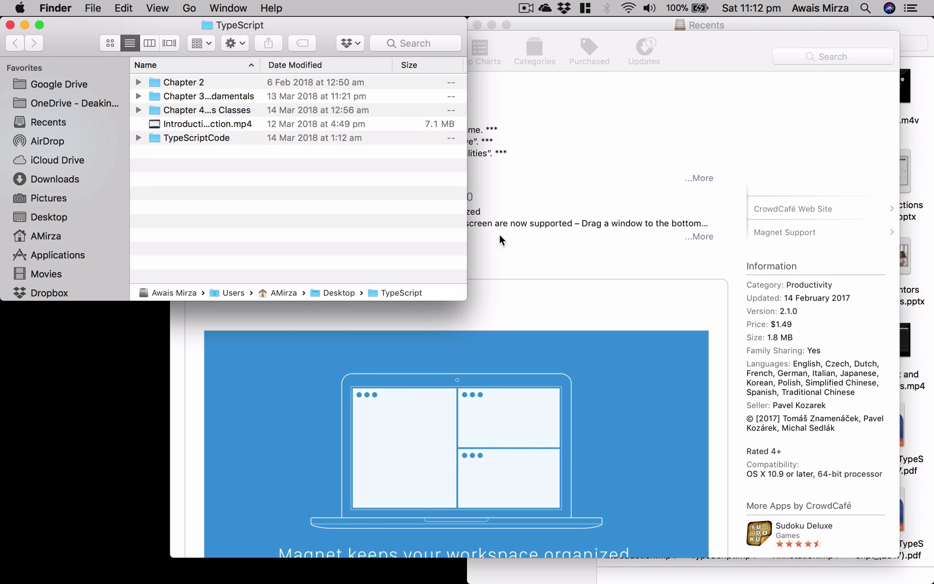
click(520, 275)
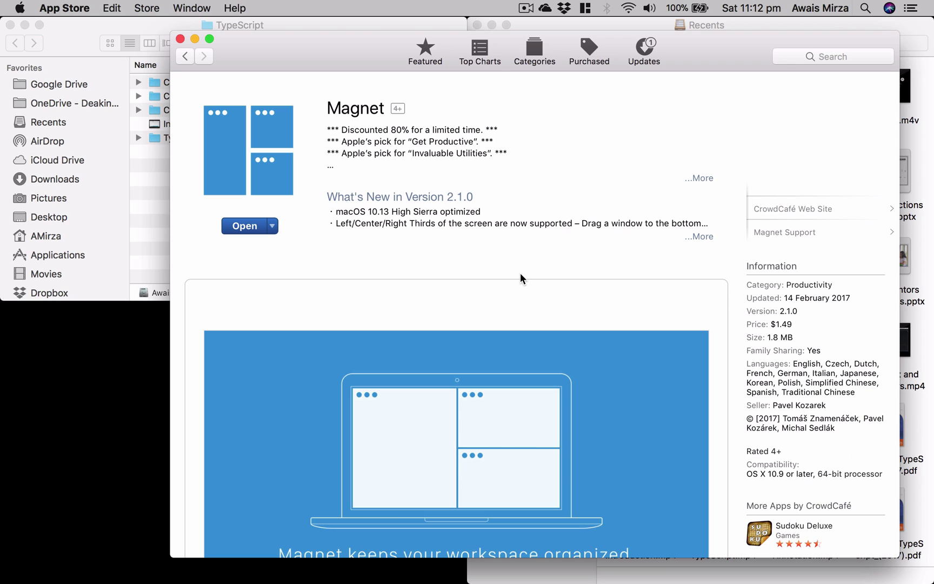
Choose Bottom Right from Magnet's menu-bar list, then bring the TypeScript window forward
click(586, 9)
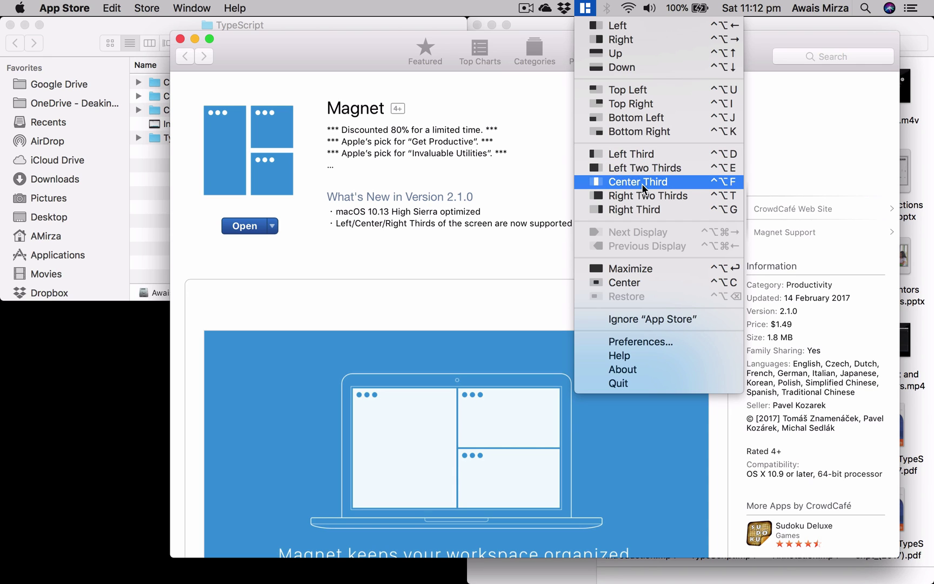
click(639, 137)
click(432, 25)
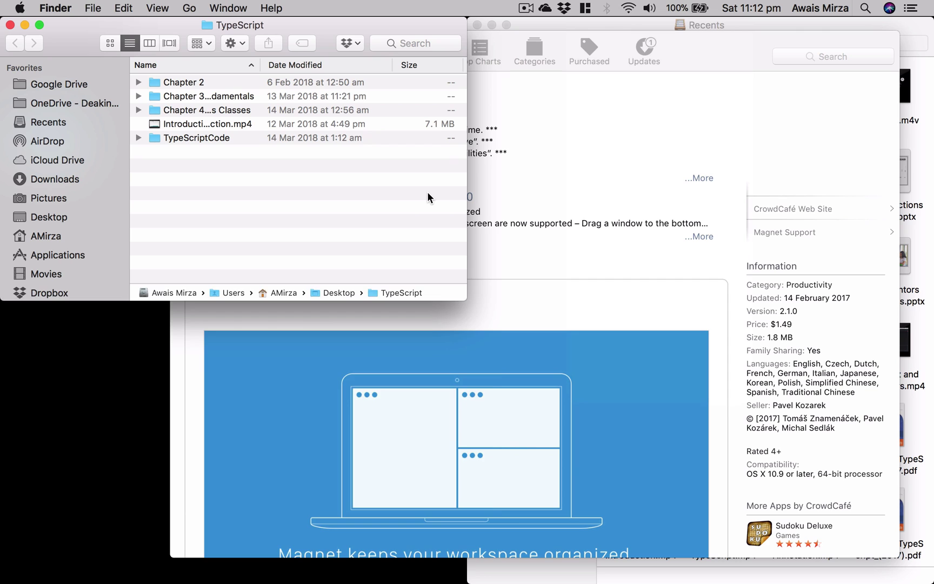
Snap TypeScript to the left half and App Store to the right, then show Magnet's menu
key(ctrl+alt+Left)
key(super+Tab)
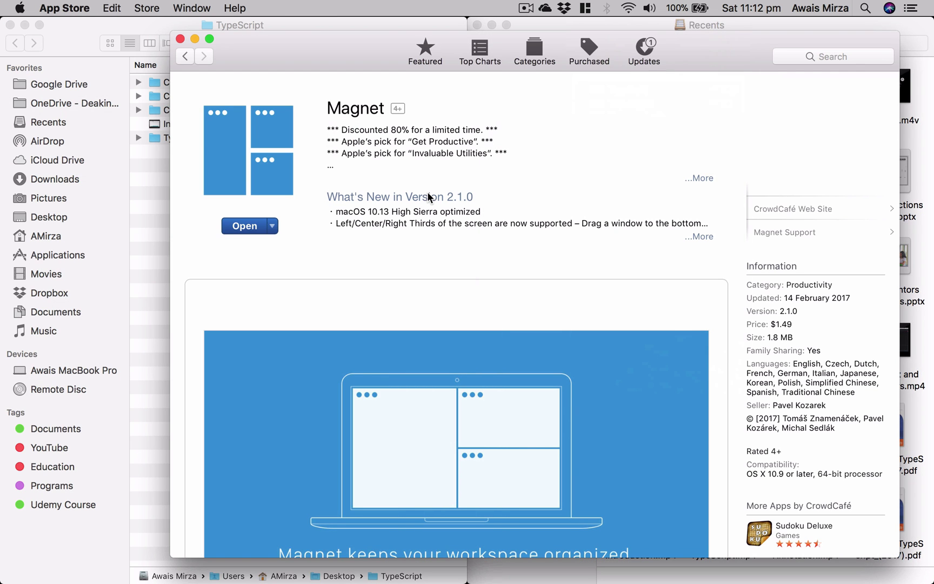
key(ctrl+alt+Right)
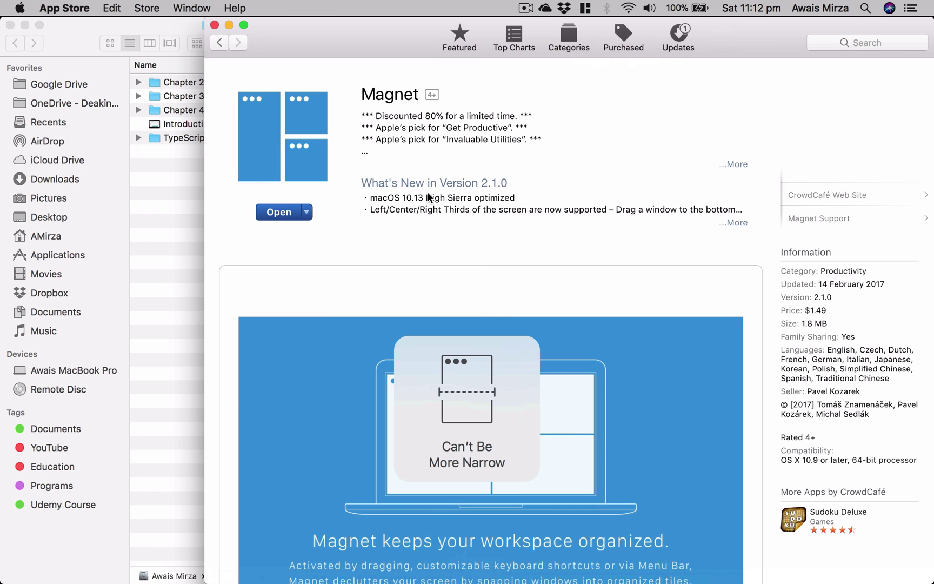
click(189, 222)
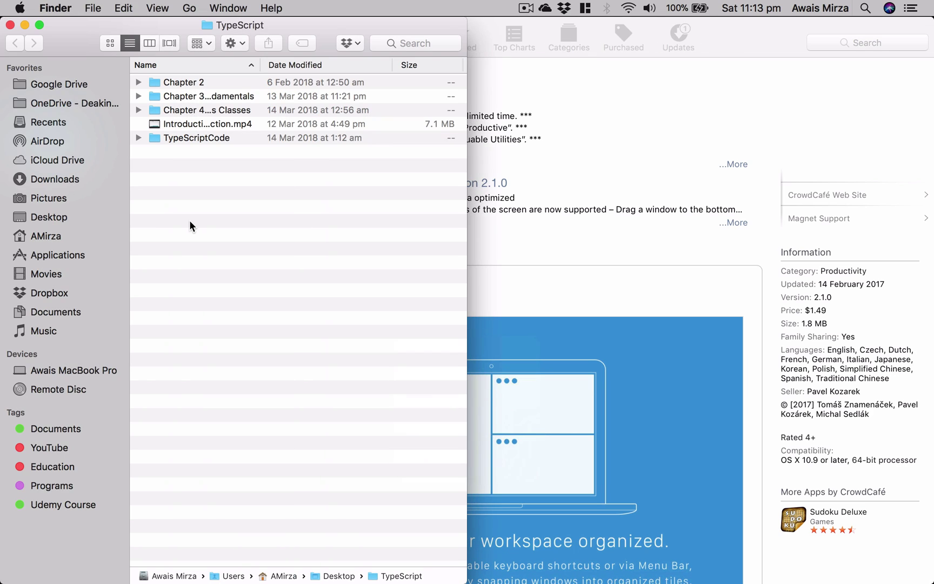
click(592, 3)
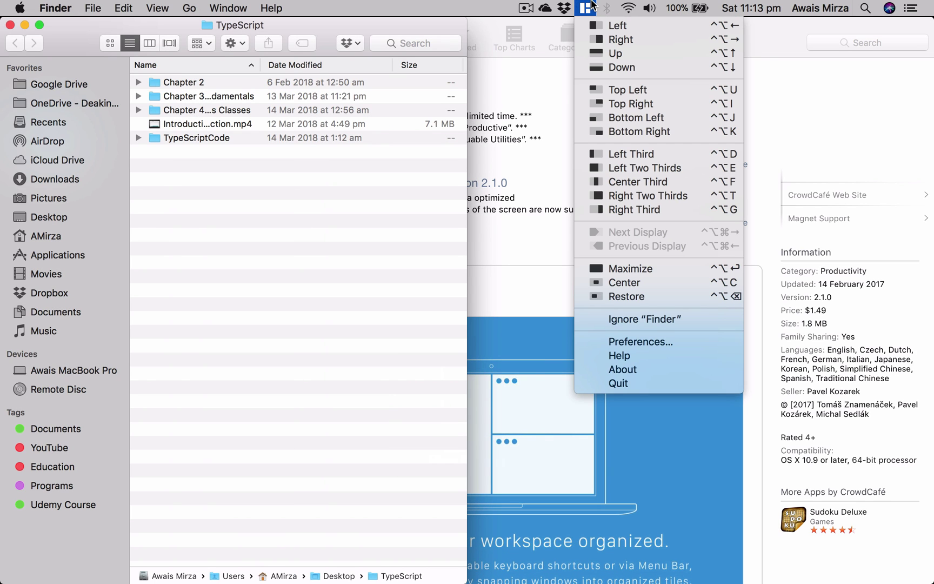